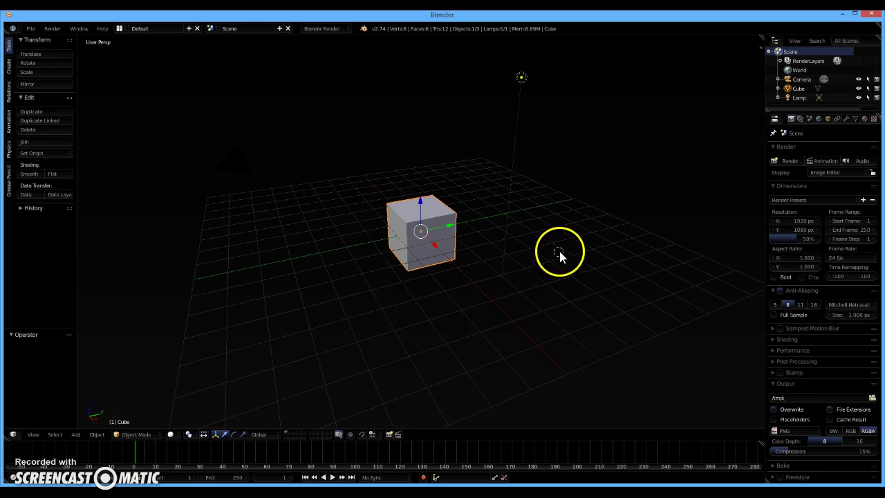
- Move the 3D cursor to several different spots around the default cube
{"action": "left_click", "coordinate": [343, 116]}
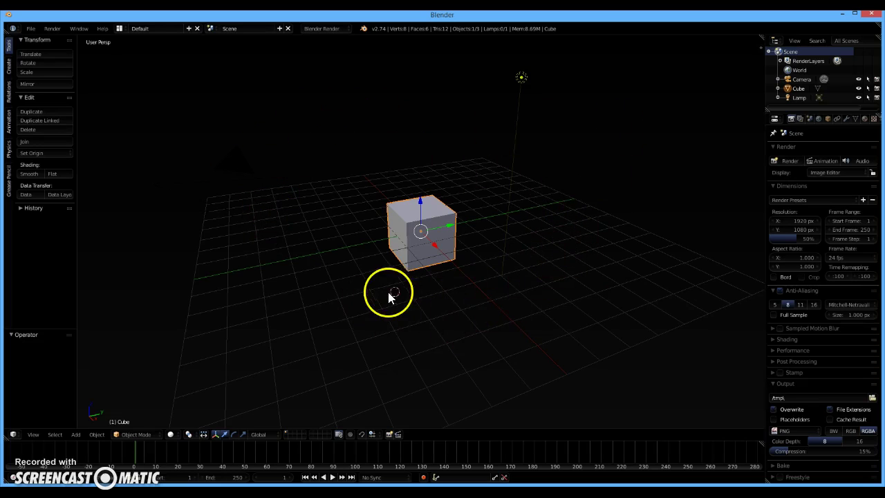
{"action": "left_click", "coordinate": [547, 284]}
{"action": "left_click", "coordinate": [599, 140]}
{"action": "left_click", "coordinate": [408, 89]}
{"action": "left_click", "coordinate": [248, 198]}
{"action": "left_click", "coordinate": [409, 327]}
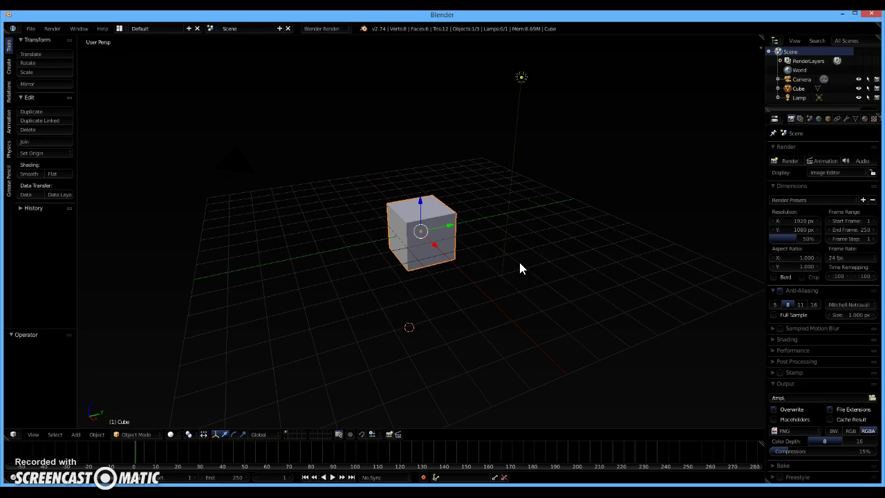
- Examine the default cube and the scene grid from several angles and distances
{"action": "middle_click_drag", "start_coordinate": [520, 267], "coordinate": [557, 218]}
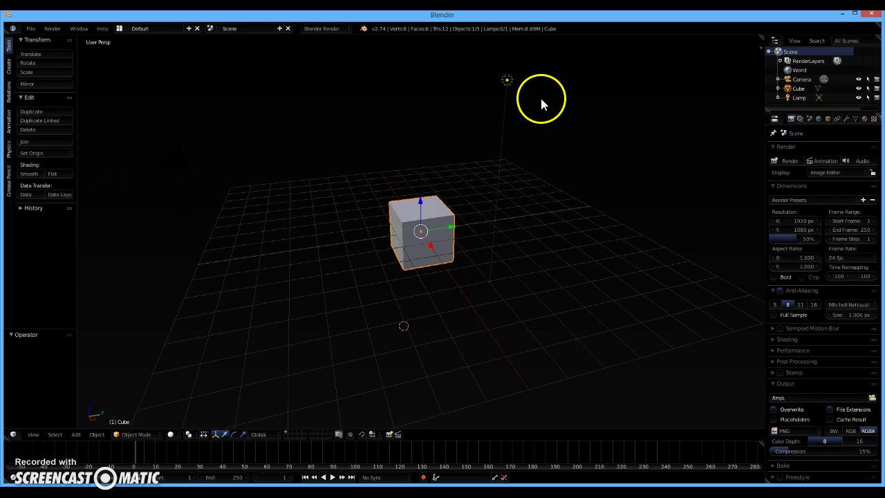
{"action": "middle_click_drag", "start_coordinate": [541, 95], "coordinate": [524, 177]}
{"action": "middle_click_drag", "start_coordinate": [530, 322], "coordinate": [517, 272]}
{"action": "scroll", "coordinate": [362, 234], "scroll_direction": "up", "scroll_amount": 4}
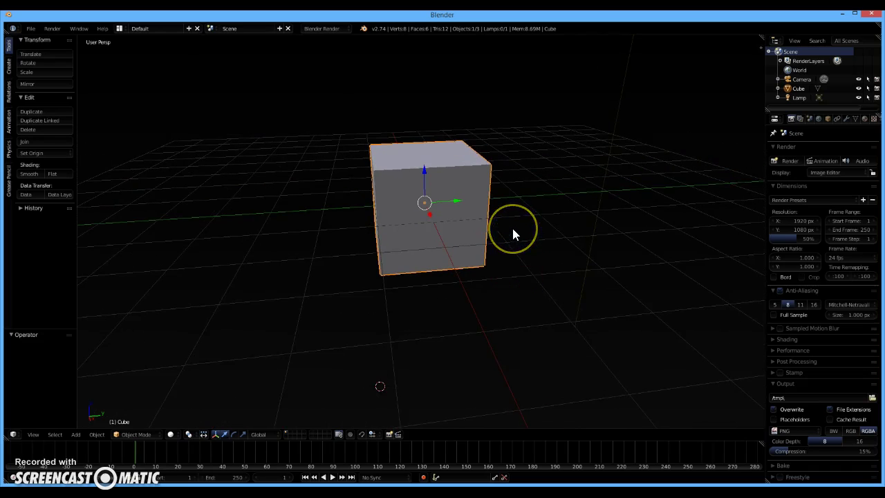
{"action": "scroll", "coordinate": [512, 233], "scroll_direction": "down", "scroll_amount": 6}
{"action": "scroll", "coordinate": [513, 230], "scroll_direction": "up", "scroll_amount": 4}
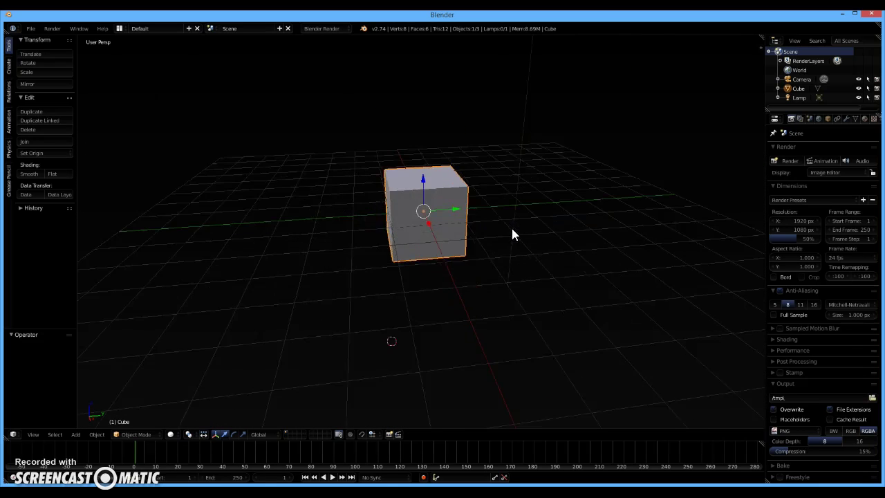
{"action": "scroll", "coordinate": [512, 231], "scroll_direction": "down", "scroll_amount": 8}
{"action": "scroll", "coordinate": [512, 233], "scroll_direction": "up", "scroll_amount": 8}
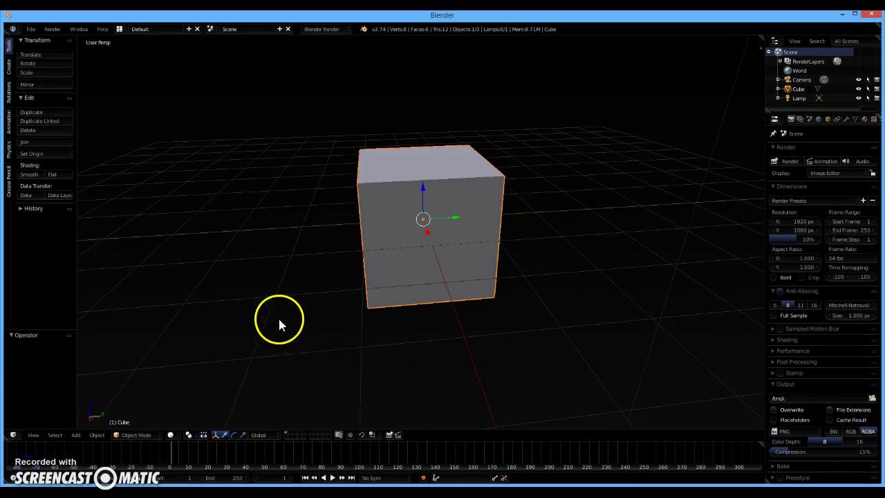
{"action": "middle_click_drag", "start_coordinate": [638, 217], "coordinate": [424, 289]}
{"action": "scroll", "coordinate": [335, 263], "scroll_direction": "down", "scroll_amount": 3}
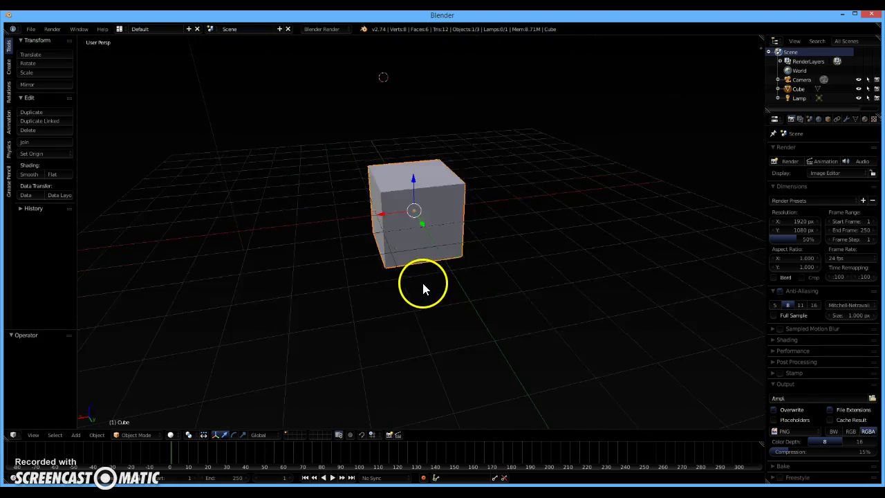
{"action": "scroll", "coordinate": [418, 284], "scroll_direction": "down", "scroll_amount": 5}
{"action": "scroll", "coordinate": [411, 276], "scroll_direction": "up", "scroll_amount": 3}
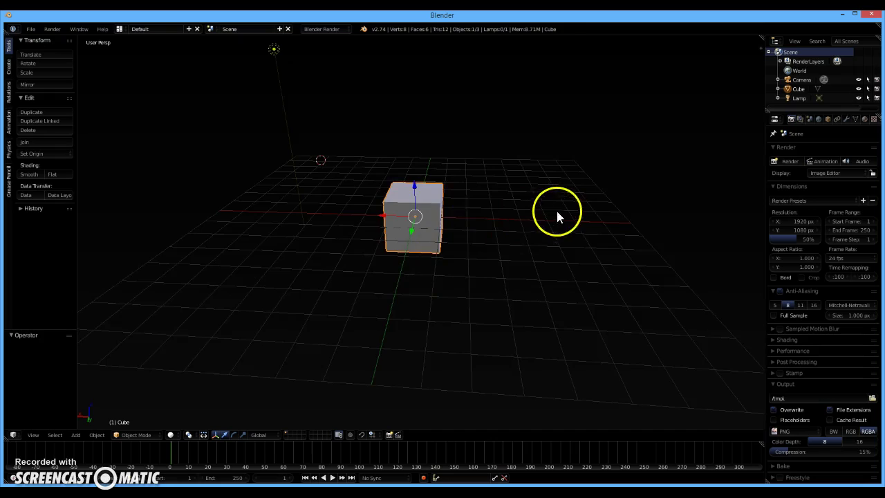
{"action": "middle_click_drag", "start_coordinate": [559, 217], "coordinate": [583, 207]}
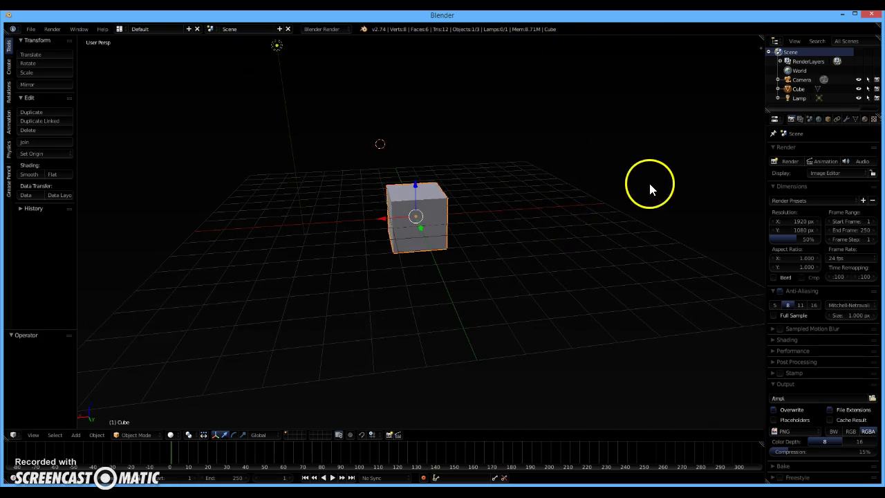
- Open the user preferences and apply the Back To Black theme preset
{"action": "left_click", "coordinate": [33, 29]}
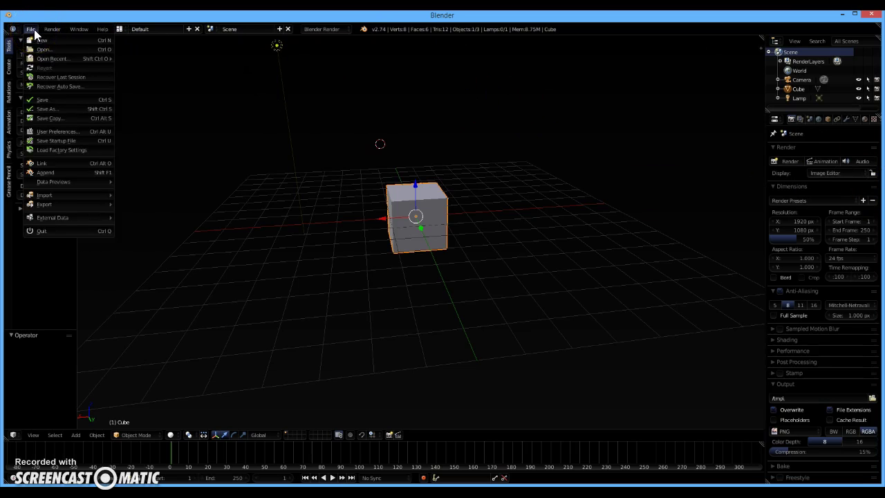
{"action": "left_click", "coordinate": [57, 131]}
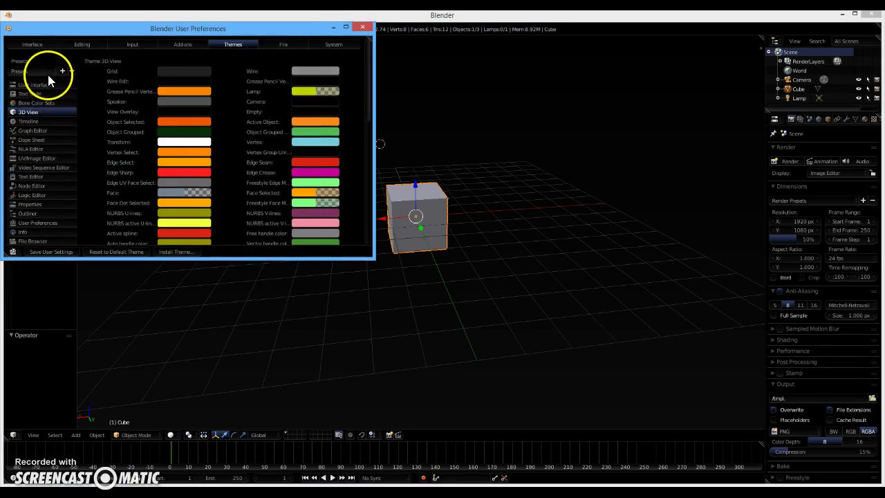
{"action": "left_click", "coordinate": [45, 73]}
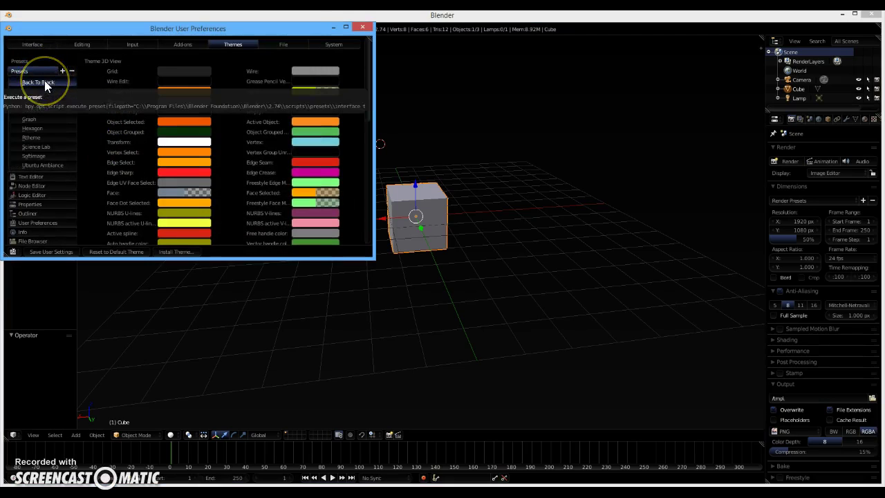
{"action": "left_click", "coordinate": [44, 81]}
- Try the Blender 24X, Graph and Science Lab theme presets one after another
{"action": "left_click", "coordinate": [45, 73]}
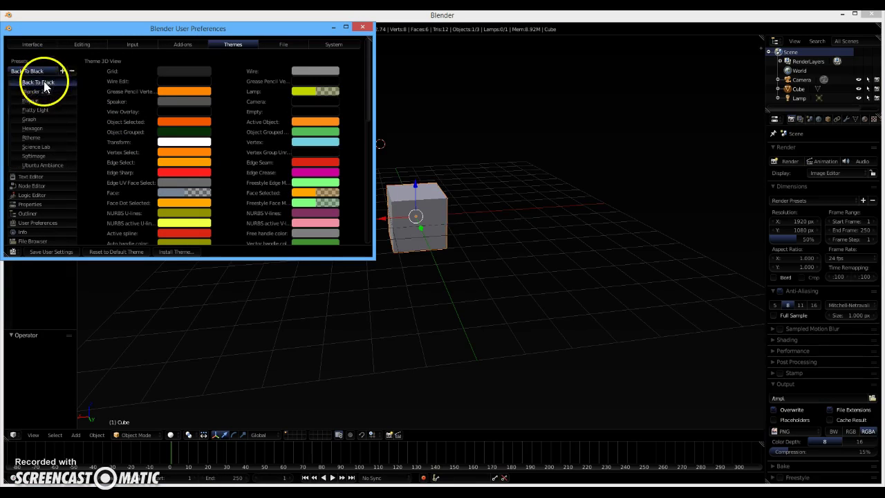
{"action": "left_click", "coordinate": [42, 89]}
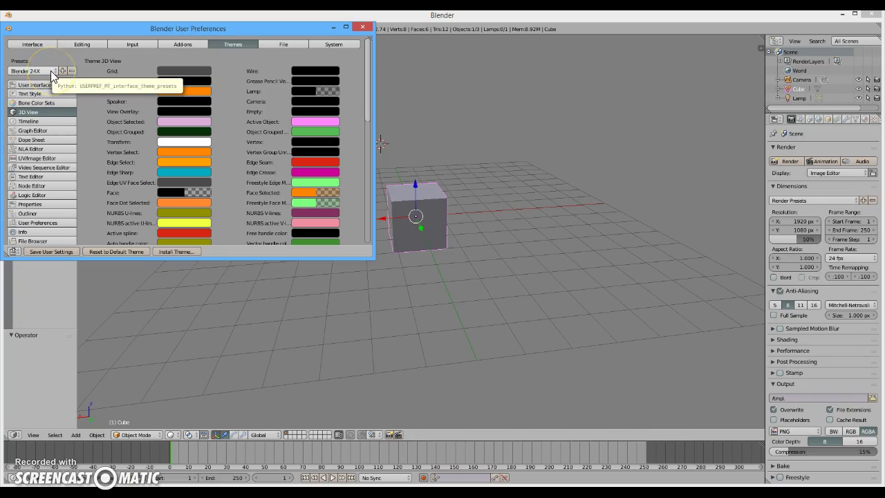
{"action": "left_click", "coordinate": [50, 70]}
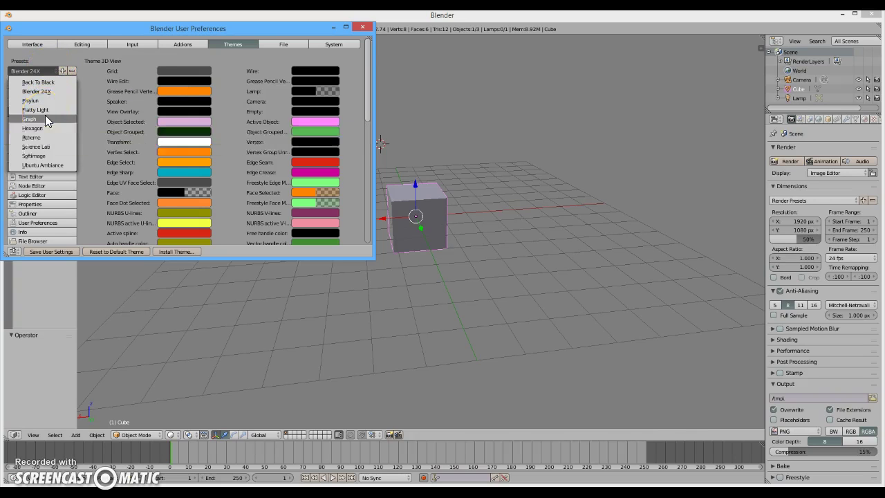
{"action": "left_click", "coordinate": [44, 119]}
{"action": "left_click", "coordinate": [49, 72]}
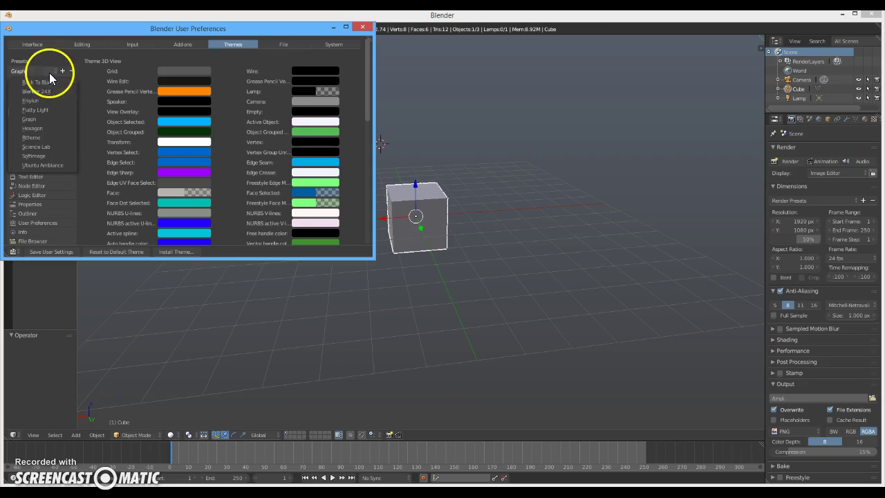
{"action": "left_click", "coordinate": [40, 142]}
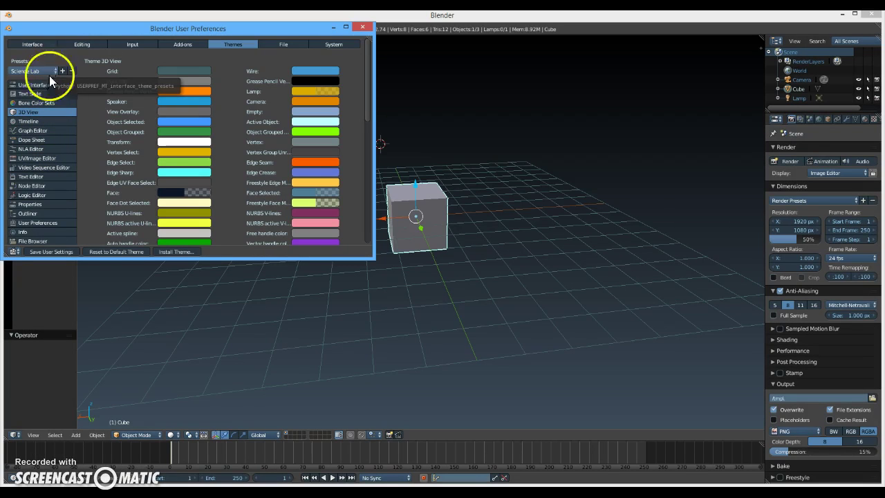
- Switch the theme preset to Back To Black again, save the user settings and close the preferences
{"action": "left_click", "coordinate": [101, 253]}
{"action": "left_click", "coordinate": [11, 62]}
{"action": "left_click", "coordinate": [22, 72]}
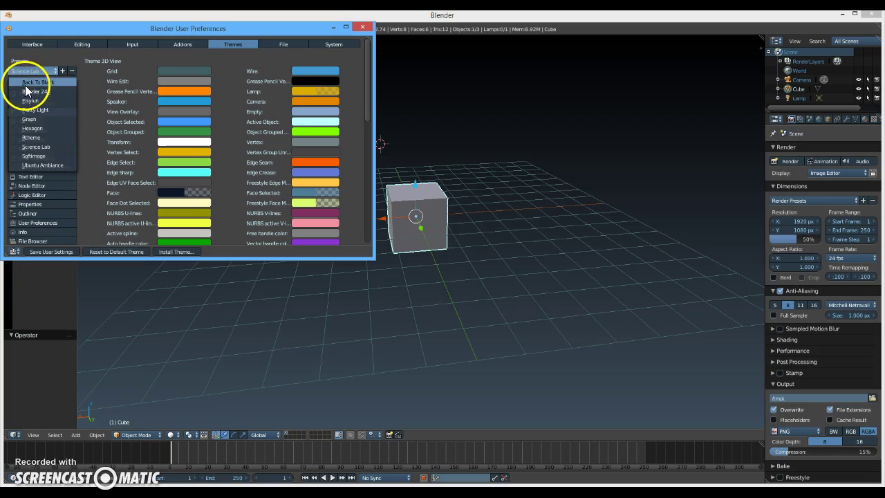
{"action": "left_click", "coordinate": [30, 83]}
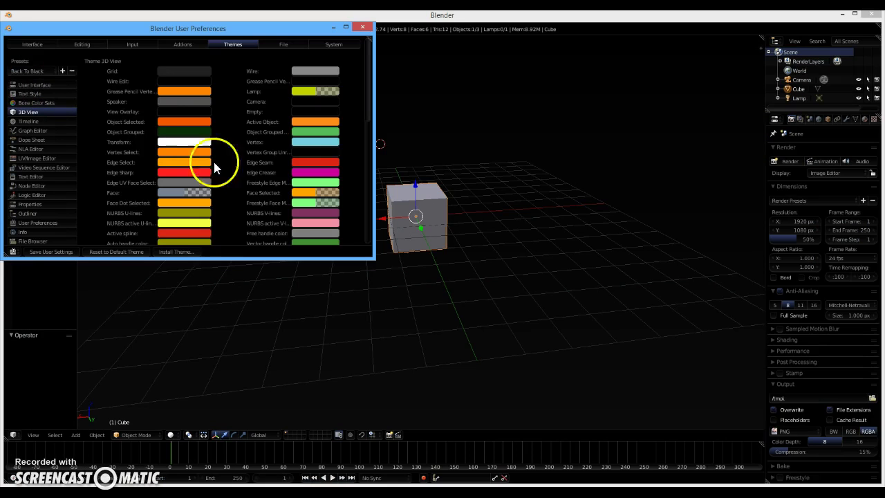
{"action": "left_click", "coordinate": [71, 250]}
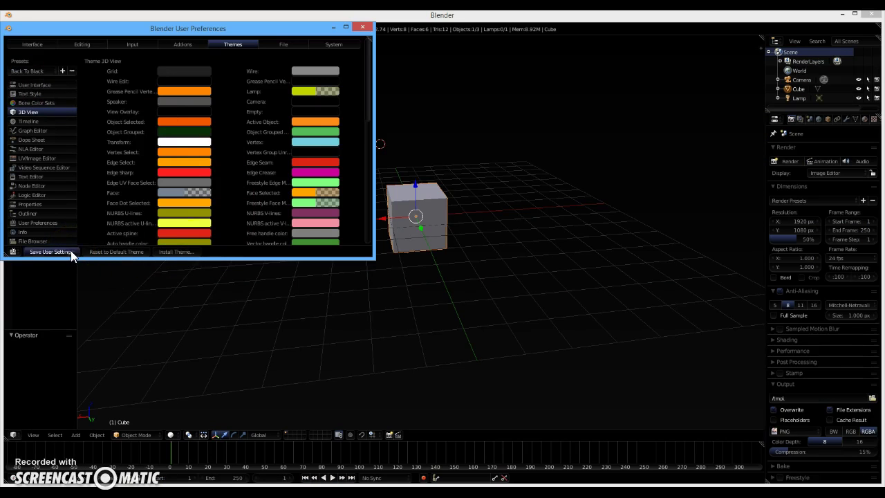
{"action": "left_click", "coordinate": [363, 29]}
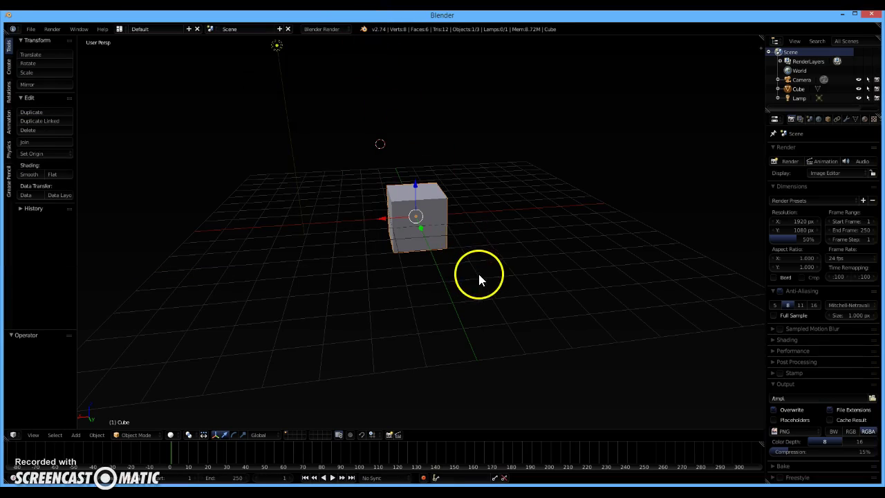
- Practise placing the 3D cursor at many points around the cube from different viewing angles
{"action": "middle_click_drag", "start_coordinate": [513, 305], "coordinate": [505, 325]}
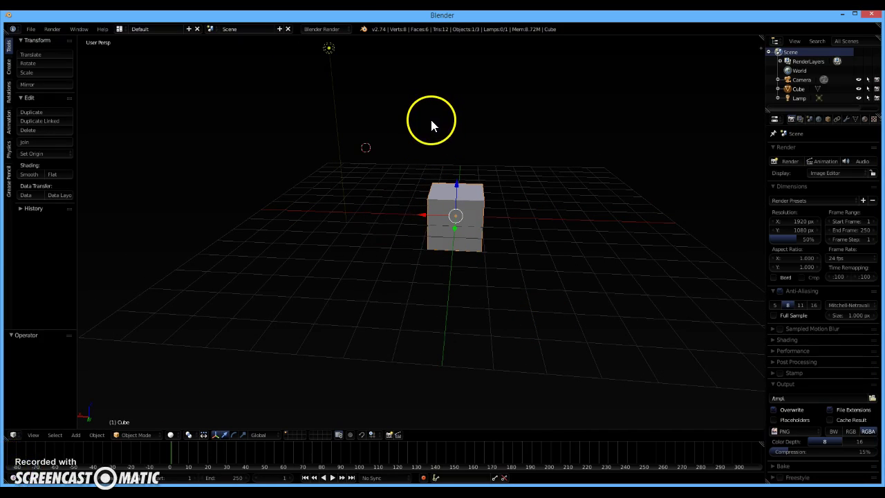
{"action": "left_click", "coordinate": [484, 122]}
{"action": "left_click", "coordinate": [543, 277]}
{"action": "left_click", "coordinate": [592, 188]}
{"action": "left_click", "coordinate": [353, 262]}
{"action": "left_click", "coordinate": [378, 134]}
{"action": "left_click", "coordinate": [540, 247]}
{"action": "left_click", "coordinate": [584, 142]}
{"action": "left_click", "coordinate": [340, 198]}
{"action": "left_click", "coordinate": [524, 315]}
{"action": "left_click", "coordinate": [582, 157]}
{"action": "middle_click_drag", "start_coordinate": [447, 198], "coordinate": [485, 150]}
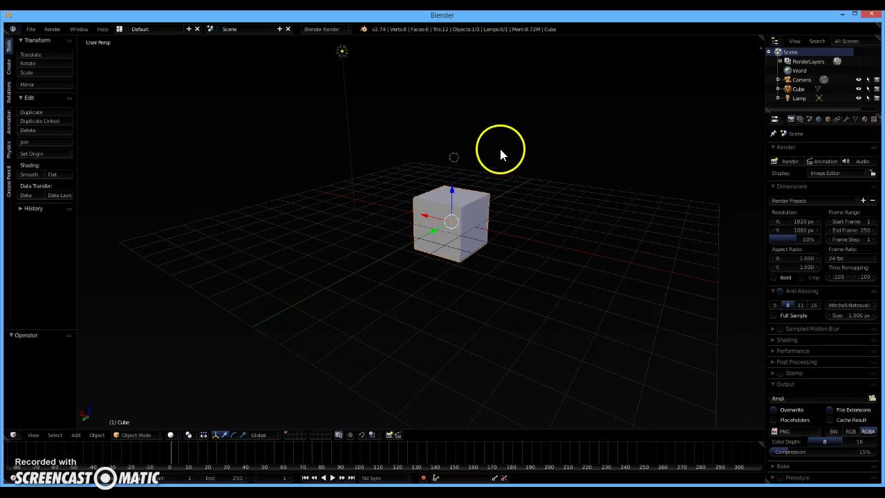
{"action": "left_click", "coordinate": [332, 201]}
{"action": "middle_click_drag", "start_coordinate": [332, 202], "coordinate": [491, 134]}
{"action": "left_click", "coordinate": [508, 135]}
{"action": "middle_click_drag", "start_coordinate": [515, 249], "coordinate": [510, 217]}
{"action": "left_click", "coordinate": [532, 373]}
- Place the 3D cursor in empty space above the grid and add a second cube mesh there, at about X -1.740, Y 5.700, Z 3.687
{"action": "left_click", "coordinate": [492, 120]}
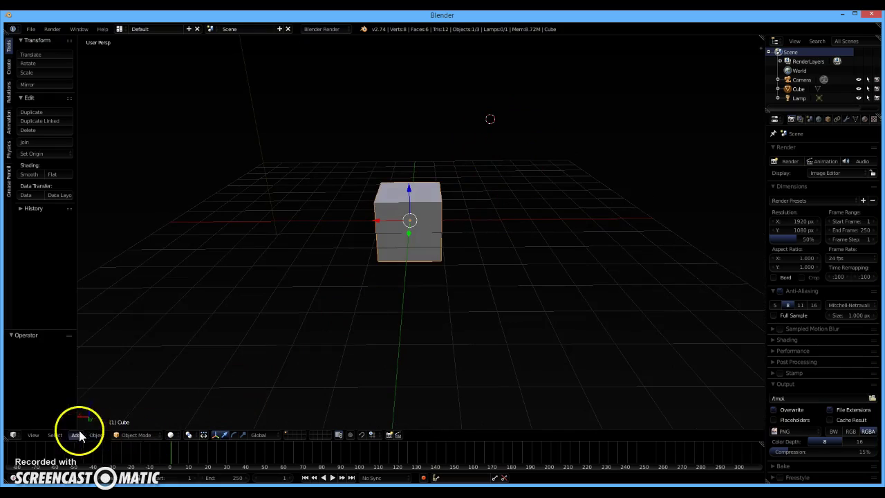
{"action": "left_click", "coordinate": [507, 129]}
{"action": "left_click", "coordinate": [507, 141]}
{"action": "mouse_move", "coordinate": [503, 142]}
{"action": "left_mouse_down"}
{"action": "mouse_move", "coordinate": [485, 177]}
{"action": "mouse_move", "coordinate": [450, 171]}
{"action": "mouse_move", "coordinate": [504, 211]}
{"action": "left_mouse_up"}
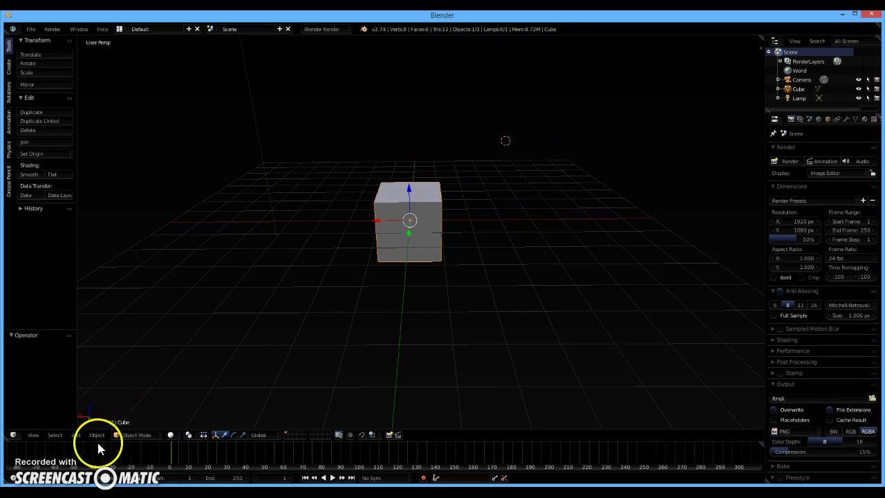
{"action": "left_click", "coordinate": [76, 435]}
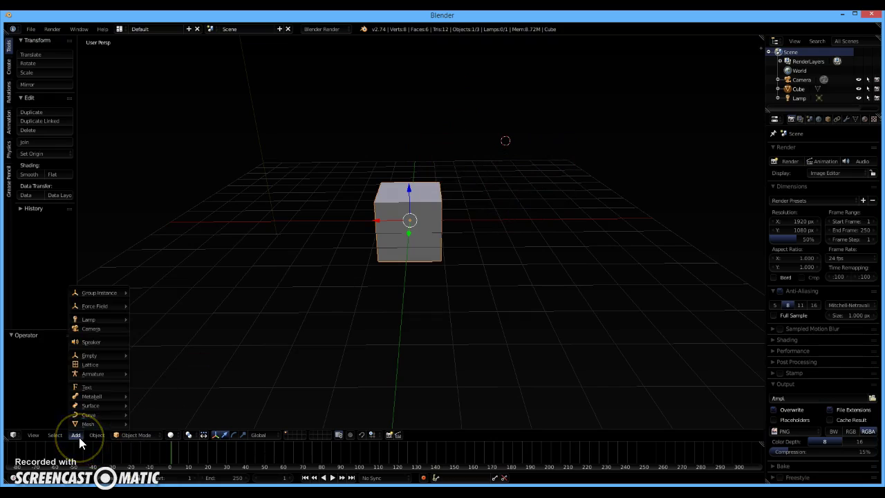
{"action": "mouse_move", "coordinate": [95, 435]}
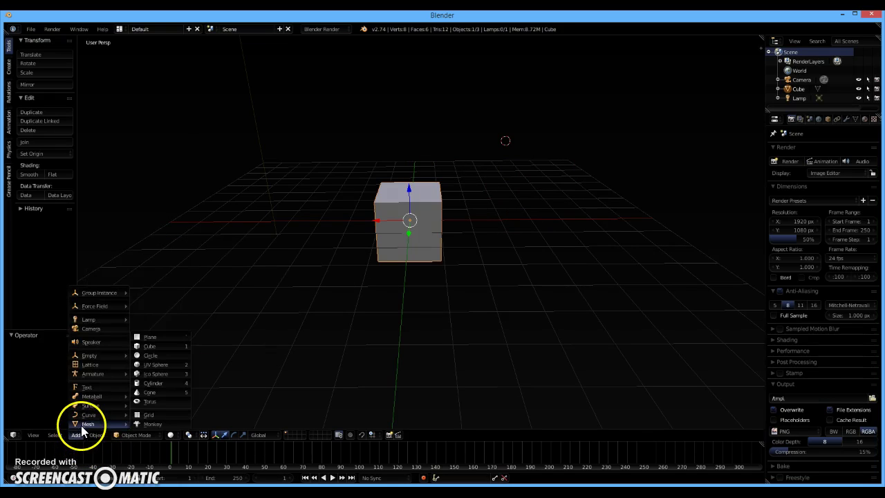
{"action": "left_click", "coordinate": [171, 349]}
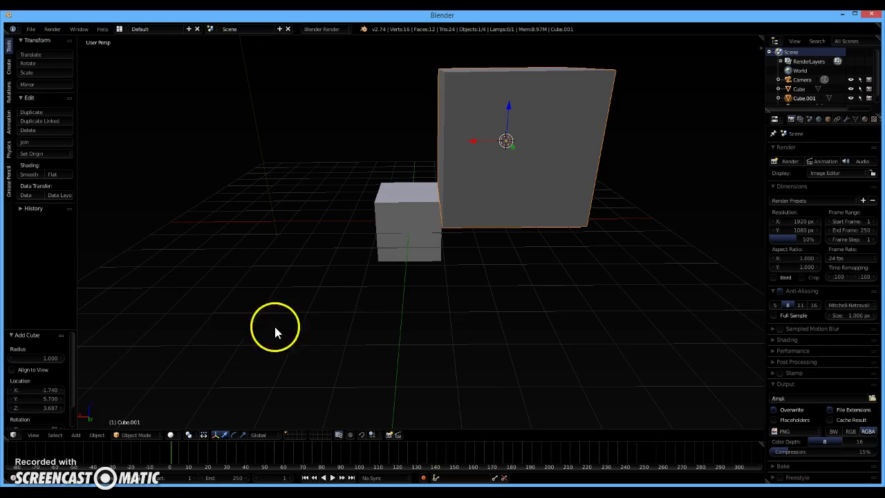
- Place the 3D cursor in the empty area beyond the original cube and add an ico sphere mesh at about X 0.316, Y 5.133
{"action": "middle_click_drag", "start_coordinate": [389, 269], "coordinate": [424, 243]}
{"action": "left_click", "coordinate": [493, 119]}
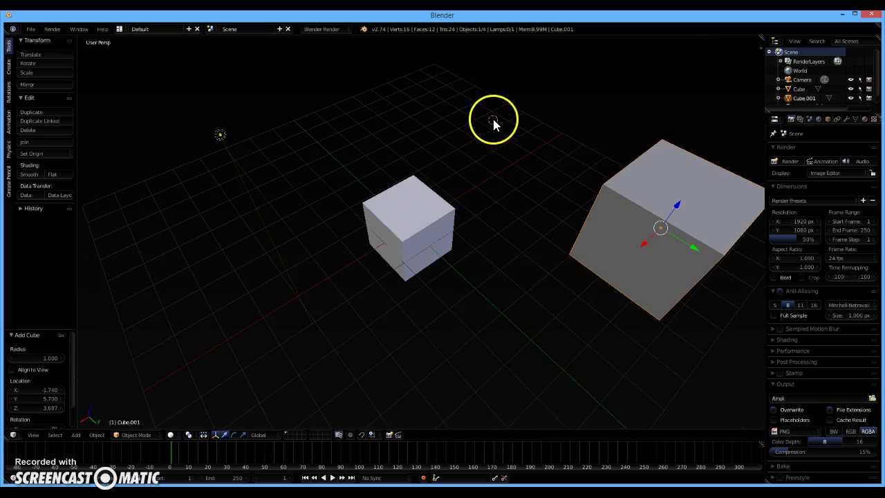
{"action": "scroll", "coordinate": [501, 149], "scroll_direction": "up", "scroll_amount": 2}
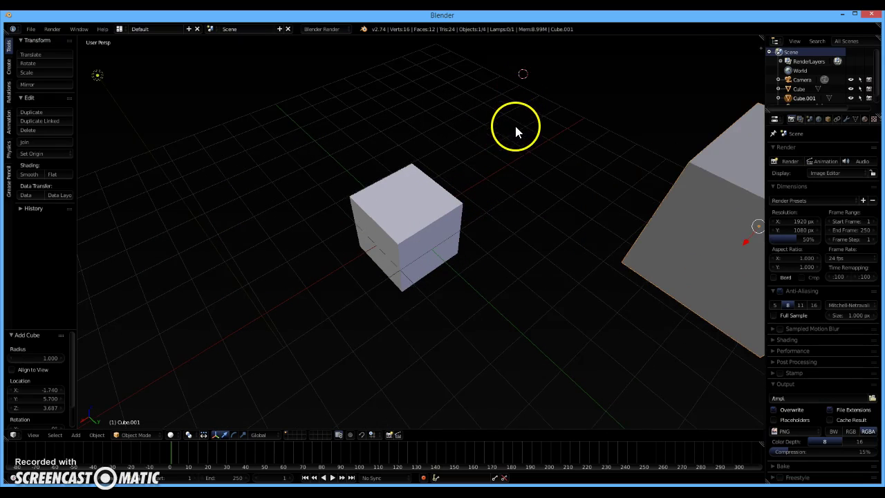
{"action": "middle_click_drag", "start_coordinate": [515, 129], "coordinate": [519, 127]}
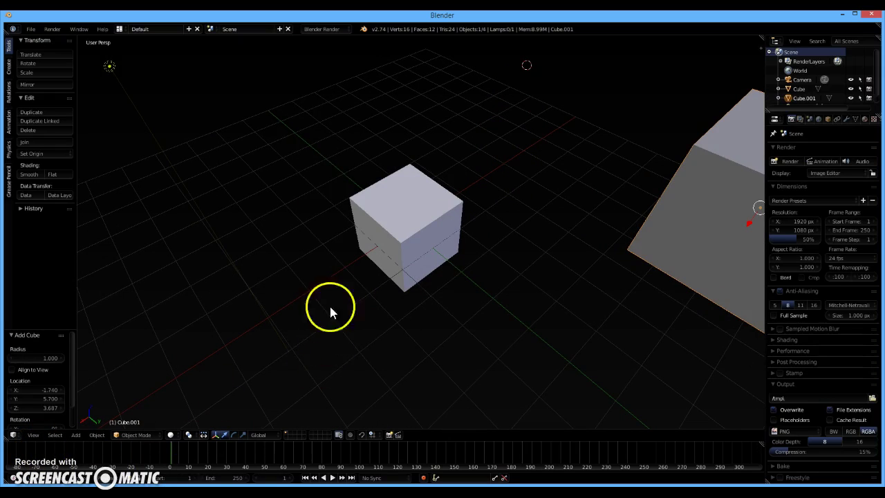
{"action": "left_click", "coordinate": [70, 436]}
{"action": "mouse_move", "coordinate": [78, 434]}
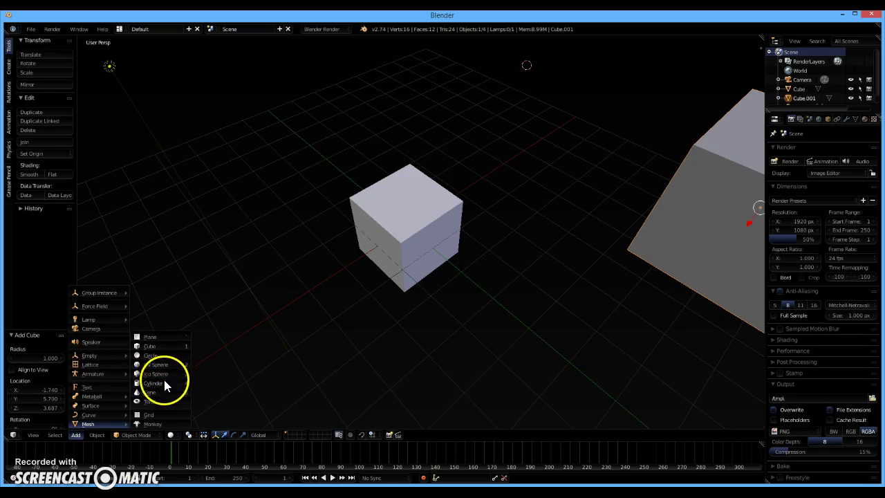
{"action": "left_click", "coordinate": [164, 374]}
- Examine the ico sphere and the two cubes from different sides to compare their positions
{"action": "middle_click_drag", "start_coordinate": [411, 271], "coordinate": [332, 270]}
{"action": "middle_click_drag", "start_coordinate": [338, 250], "coordinate": [444, 225]}
{"action": "middle_click_drag", "start_coordinate": [341, 169], "coordinate": [460, 247]}
{"action": "middle_click_drag", "start_coordinate": [313, 225], "coordinate": [497, 217]}
{"action": "middle_click_drag", "start_coordinate": [507, 184], "coordinate": [443, 200]}
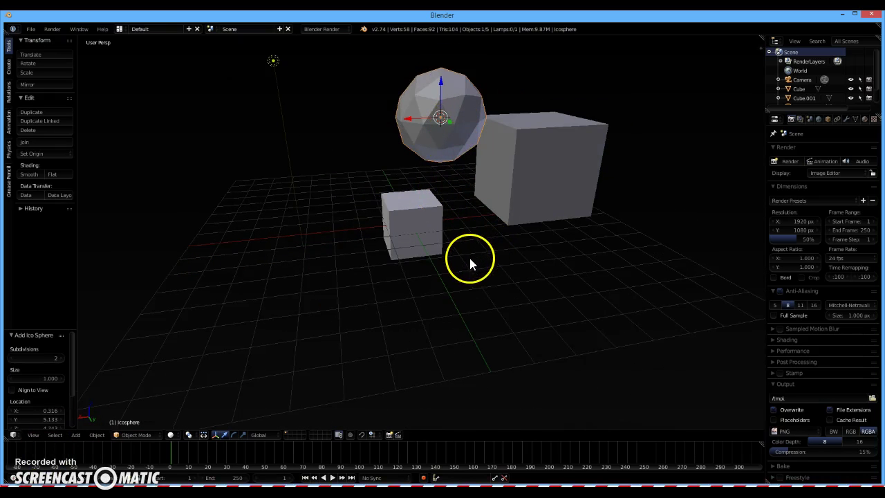
{"action": "middle_click_drag", "start_coordinate": [487, 258], "coordinate": [456, 266]}
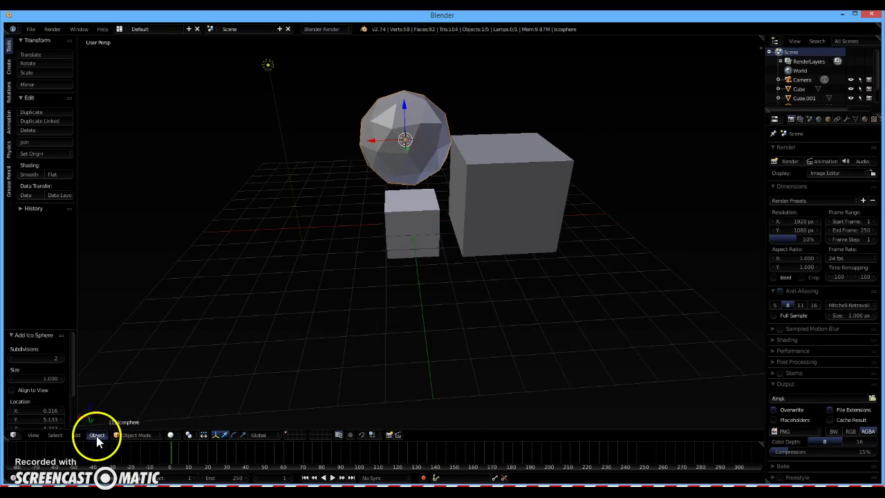
{"action": "middle_click_drag", "start_coordinate": [318, 253], "coordinate": [365, 230]}
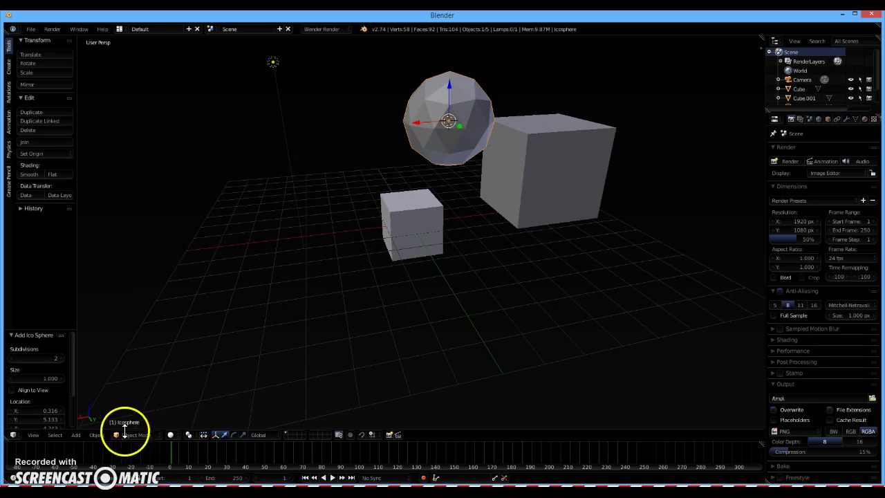
- Delete the selected ico sphere from the scene and confirm the deletion
{"action": "left_click", "coordinate": [97, 435]}
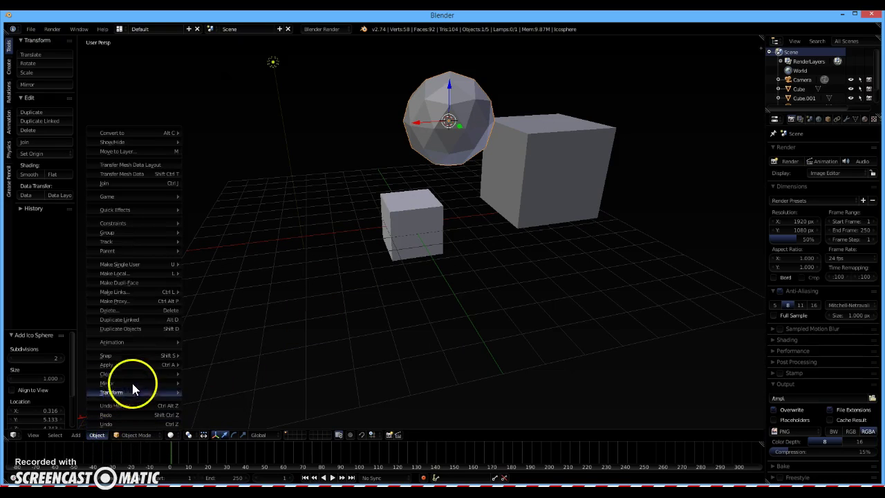
{"action": "left_click", "coordinate": [143, 315]}
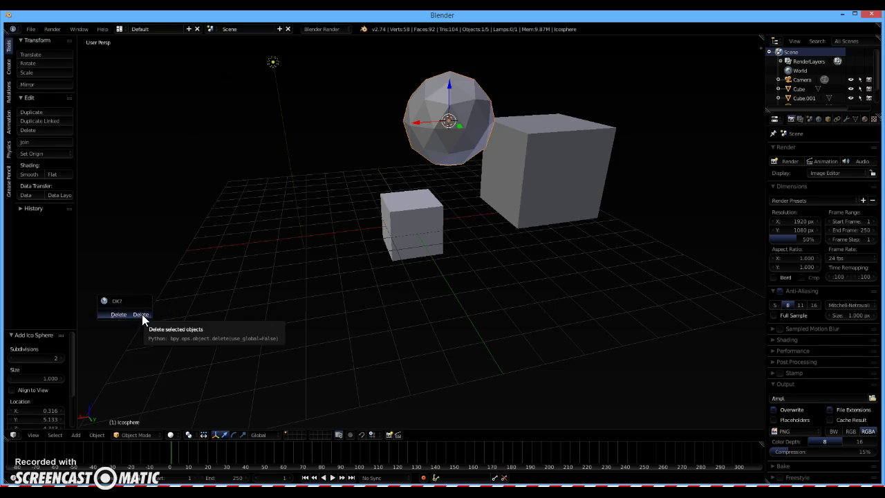
{"action": "left_click", "coordinate": [142, 316]}
- Select the second cube floating above the grid and delete it
{"action": "middle_click_drag", "start_coordinate": [328, 287], "coordinate": [357, 291]}
{"action": "right_click", "coordinate": [604, 168]}
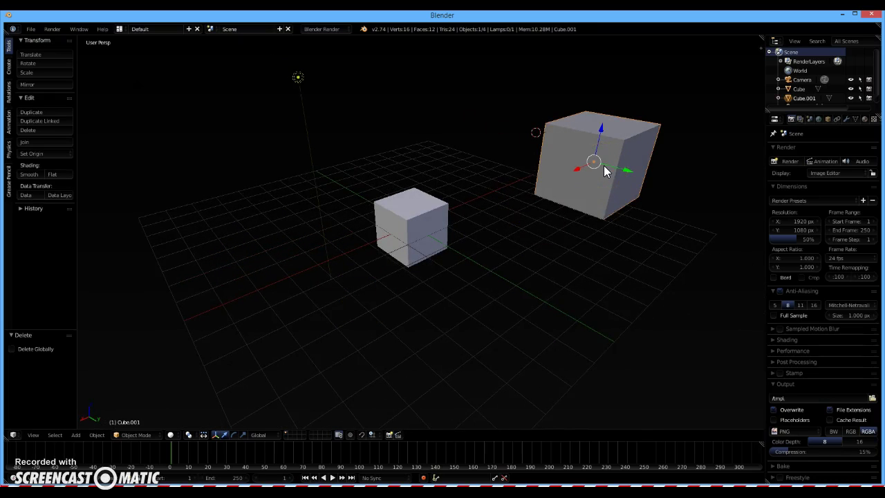
{"action": "key", "text": "x"}
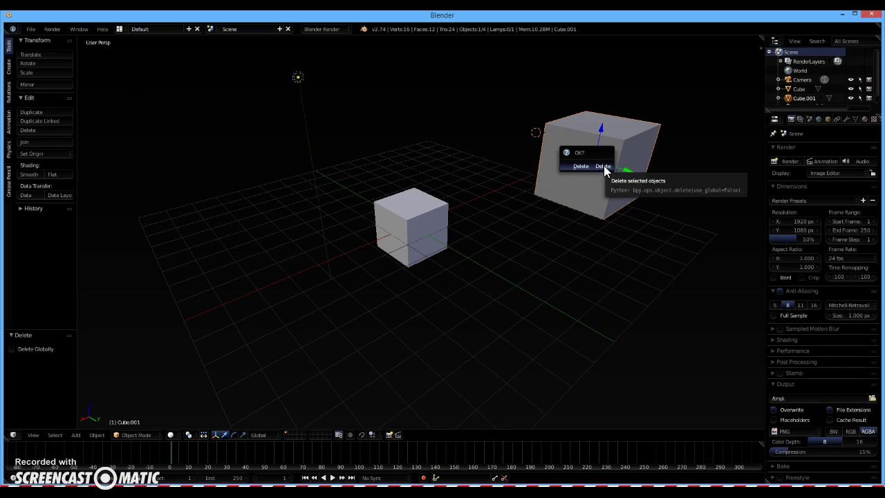
{"action": "left_click", "coordinate": [604, 168]}
- Select the original cube at the centre of the grid and delete it, leaving no mesh objects
{"action": "middle_click_drag", "start_coordinate": [534, 221], "coordinate": [439, 230]}
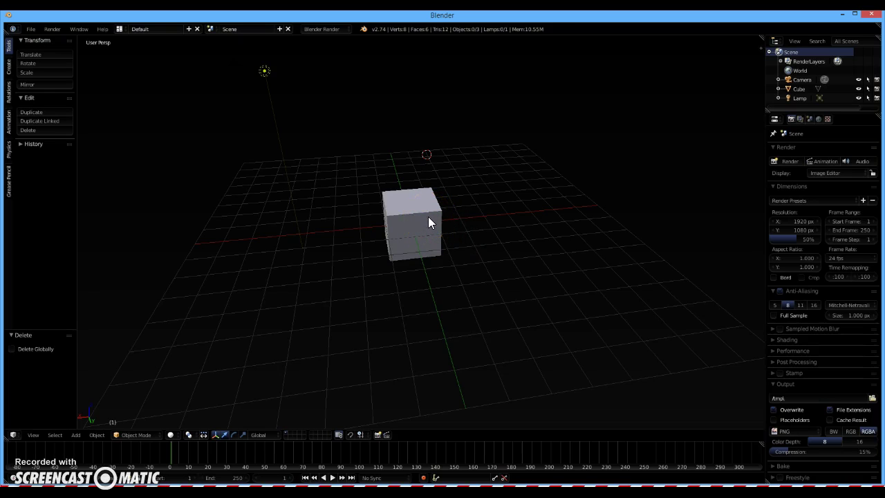
{"action": "right_click", "coordinate": [428, 219]}
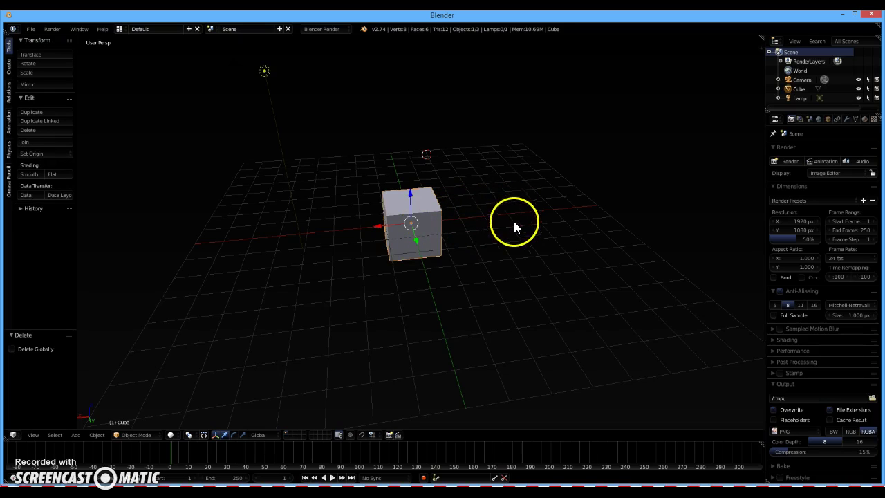
{"action": "middle_click_drag", "start_coordinate": [498, 277], "coordinate": [545, 266]}
{"action": "right_click", "coordinate": [453, 239]}
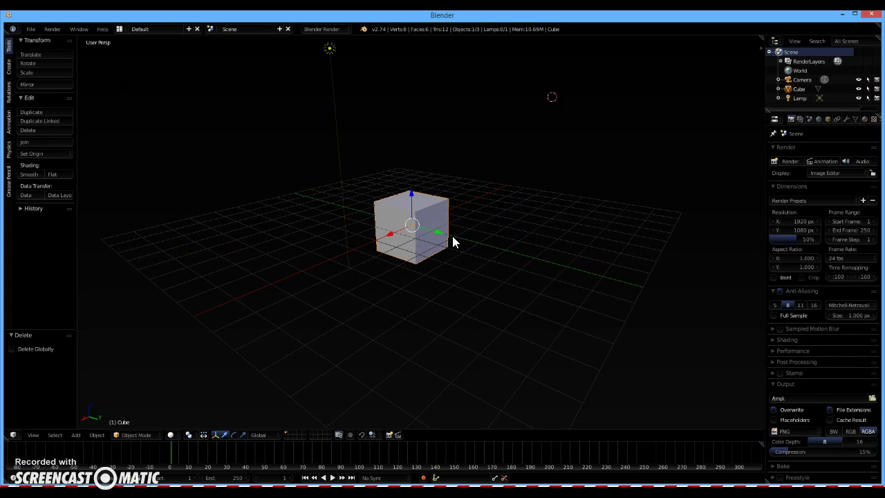
{"action": "key", "text": "x"}
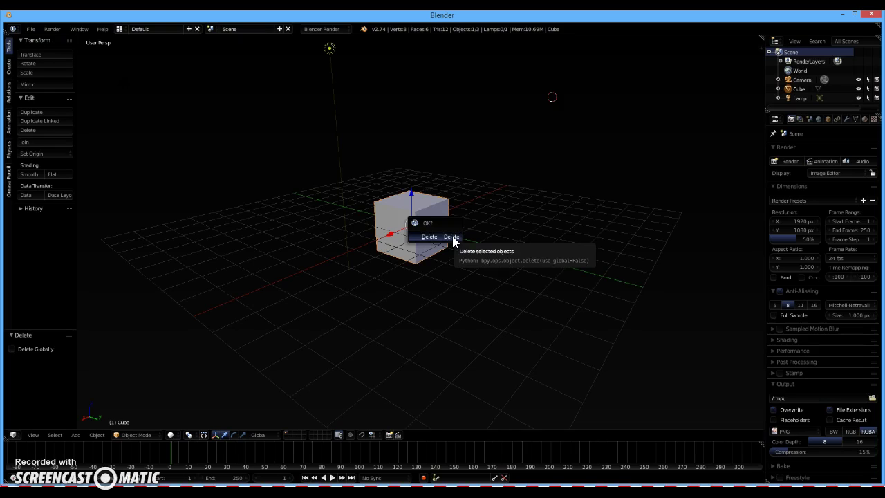
{"action": "left_click", "coordinate": [452, 237]}
- Place the 3D cursor at the centre of the grid and add a cube mesh there at X 0, Y 0, Z 0
{"action": "left_click", "coordinate": [427, 228]}
{"action": "middle_click_drag", "start_coordinate": [427, 228], "coordinate": [386, 350]}
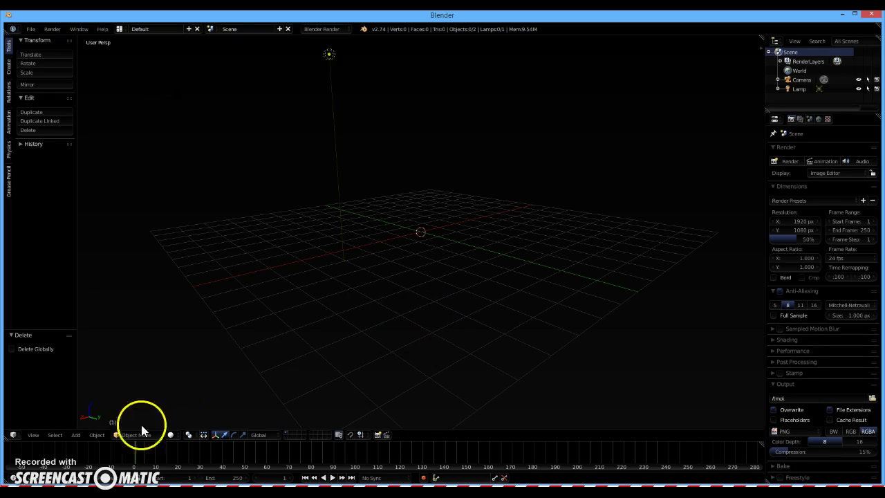
{"action": "left_click", "coordinate": [75, 435]}
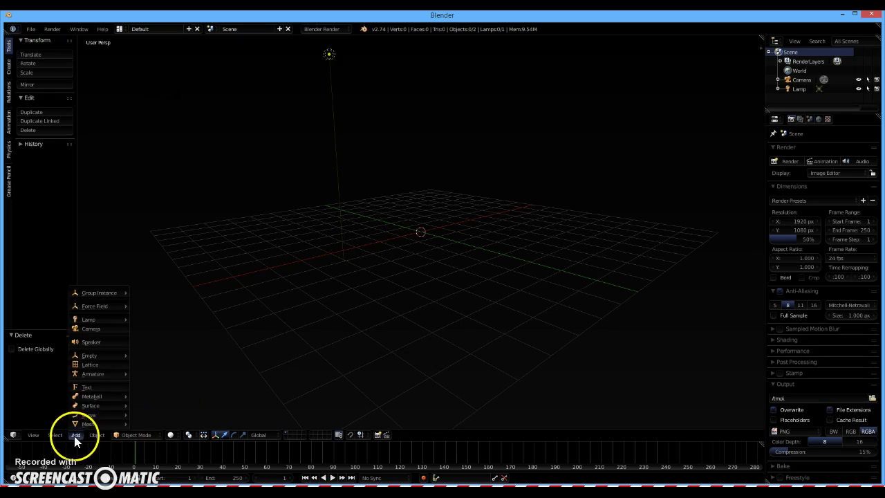
{"action": "mouse_move", "coordinate": [93, 422]}
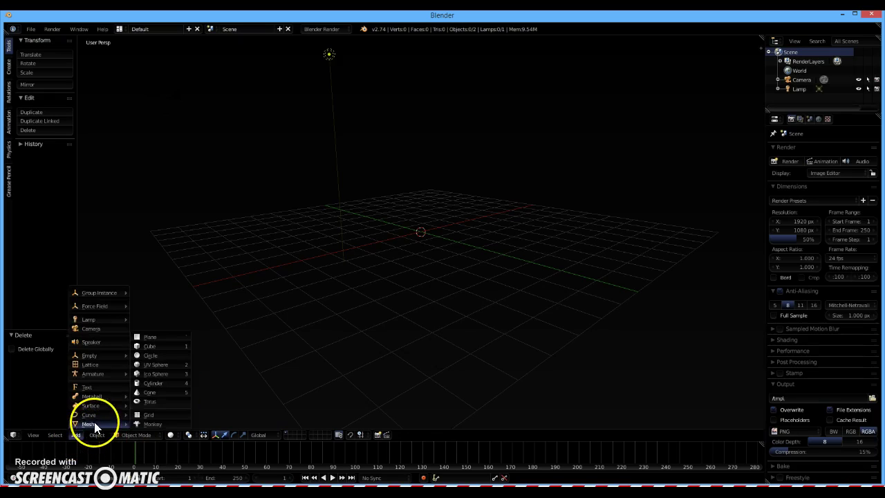
{"action": "left_click", "coordinate": [167, 349]}
- Place the 3D cursor in empty space above the grid and add another cube there, at about X -4.085, Y 2.282, Z 3.691
{"action": "left_click", "coordinate": [533, 134]}
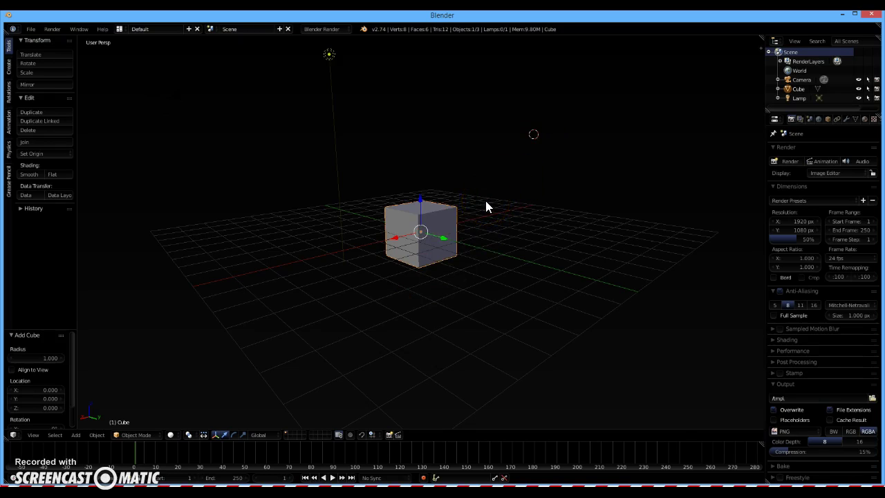
{"action": "key", "text": "shift+a"}
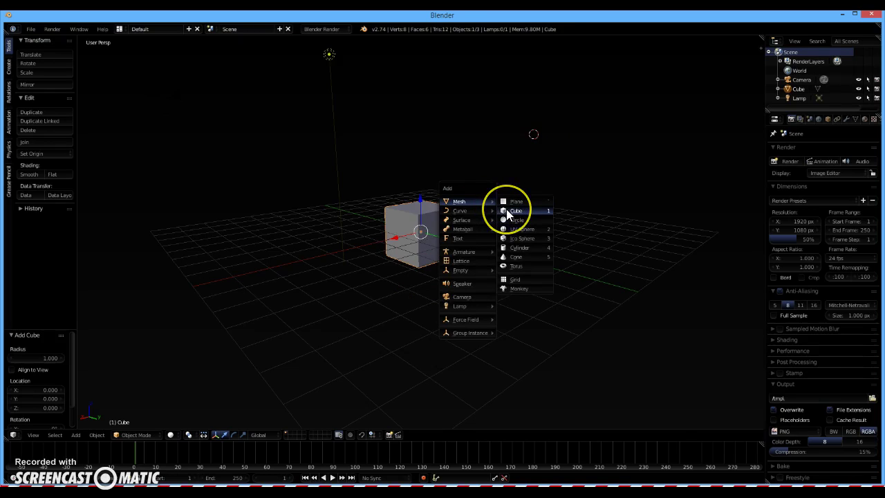
{"action": "left_click", "coordinate": [507, 210]}
- Reposition the 3D cursor at several points around the two cubes from different viewing angles
{"action": "middle_click_drag", "start_coordinate": [484, 230], "coordinate": [549, 240]}
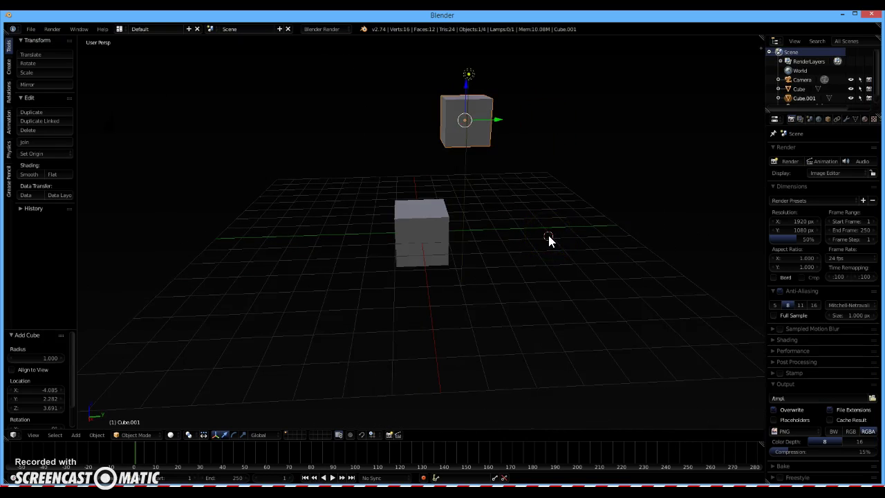
{"action": "middle_click_drag", "start_coordinate": [546, 240], "coordinate": [476, 269]}
{"action": "left_click", "coordinate": [319, 220]}
{"action": "left_click", "coordinate": [433, 141]}
{"action": "middle_click_drag", "start_coordinate": [535, 233], "coordinate": [339, 202]}
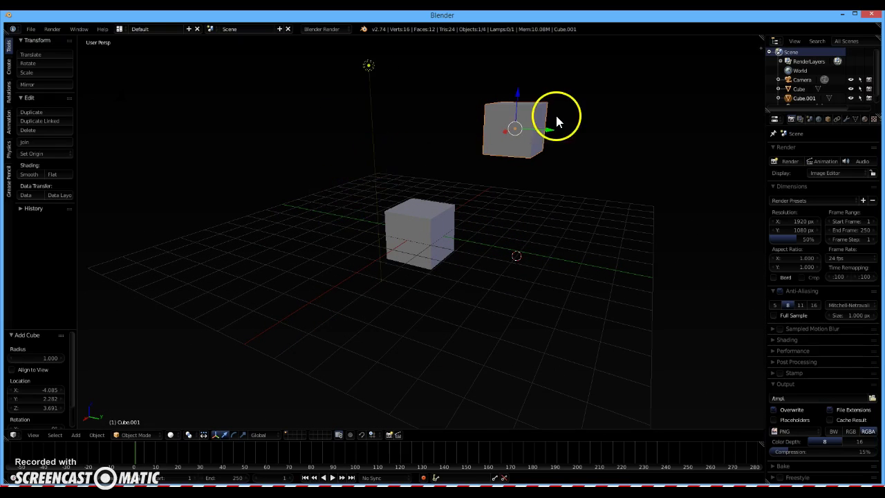
{"action": "left_click", "coordinate": [450, 225]}
- Select the cube at the grid's centre and delete it, keeping the raised cube
{"action": "right_click", "coordinate": [440, 217]}
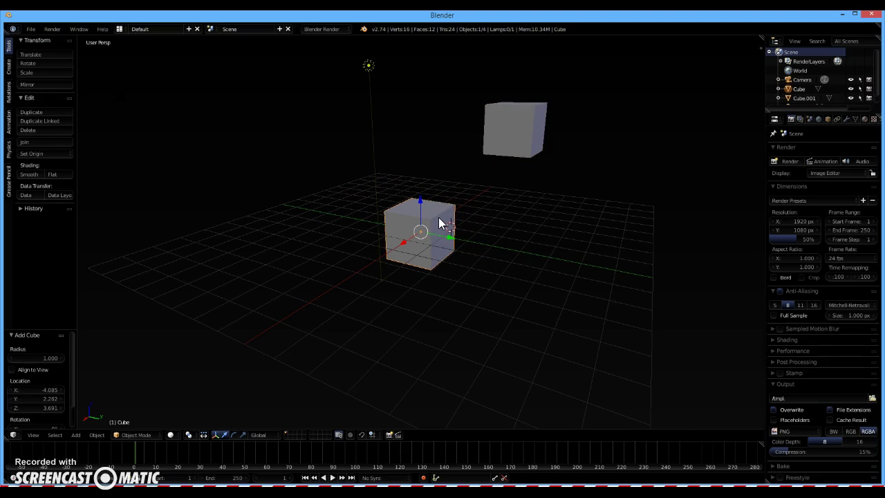
{"action": "key", "text": "x"}
{"action": "left_click", "coordinate": [438, 217]}
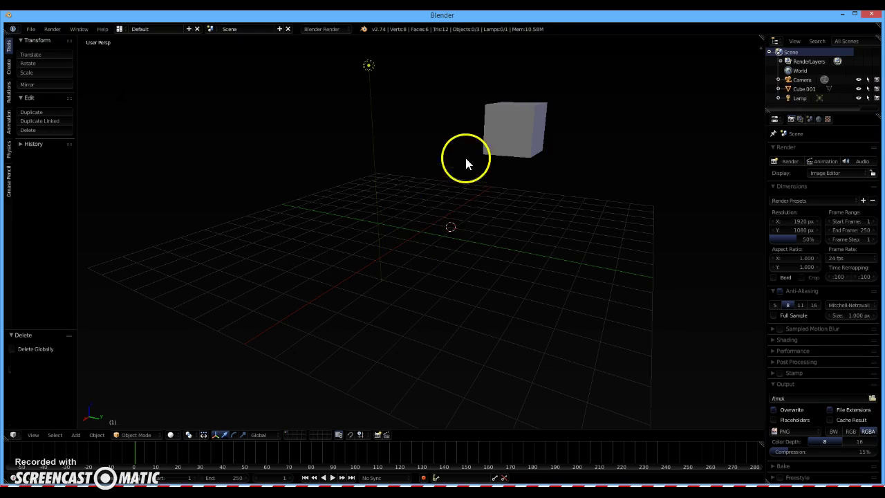
- Place the 3D cursor in empty space near the lamp and add a cube there, at about X 0.379, Y -2.280, Z 2.605
{"action": "left_click", "coordinate": [397, 123]}
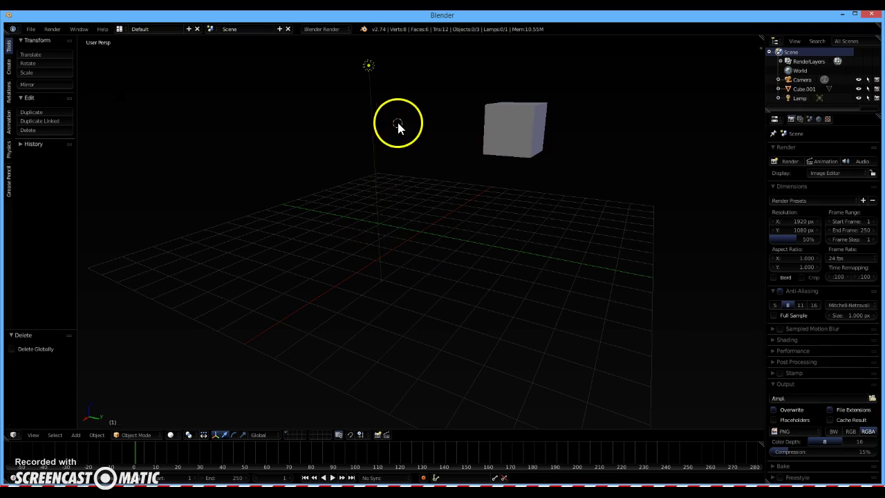
{"action": "left_click", "coordinate": [366, 165]}
{"action": "key", "text": "shift+a"}
{"action": "mouse_move", "coordinate": [365, 166]}
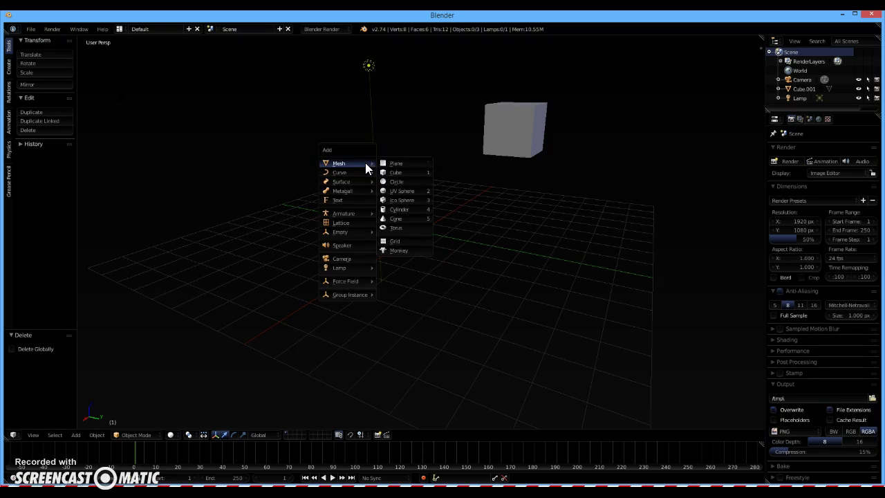
{"action": "left_click", "coordinate": [403, 172]}
- Delete the far raised cube and the newly added cube one after the other, emptying the scene of meshes
{"action": "middle_click_drag", "start_coordinate": [595, 213], "coordinate": [480, 166]}
{"action": "right_click", "coordinate": [475, 100]}
{"action": "key", "text": "x"}
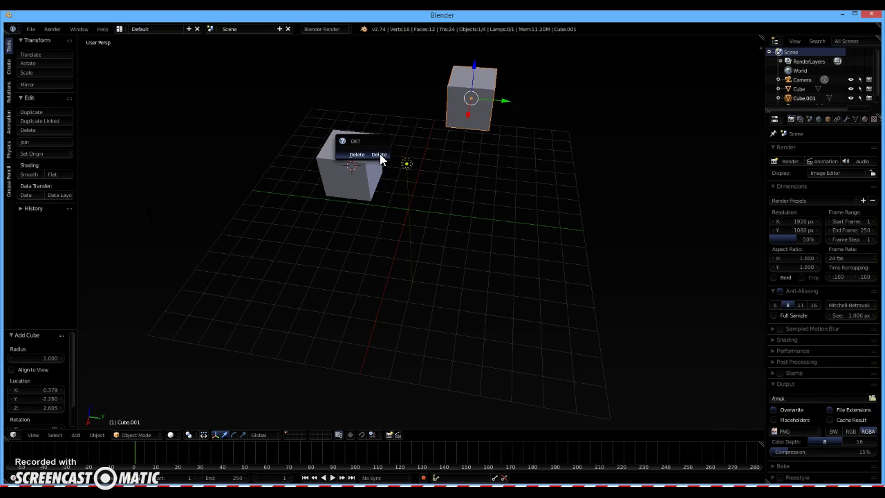
{"action": "left_click", "coordinate": [380, 154]}
{"action": "right_click", "coordinate": [347, 156]}
{"action": "key", "text": "x"}
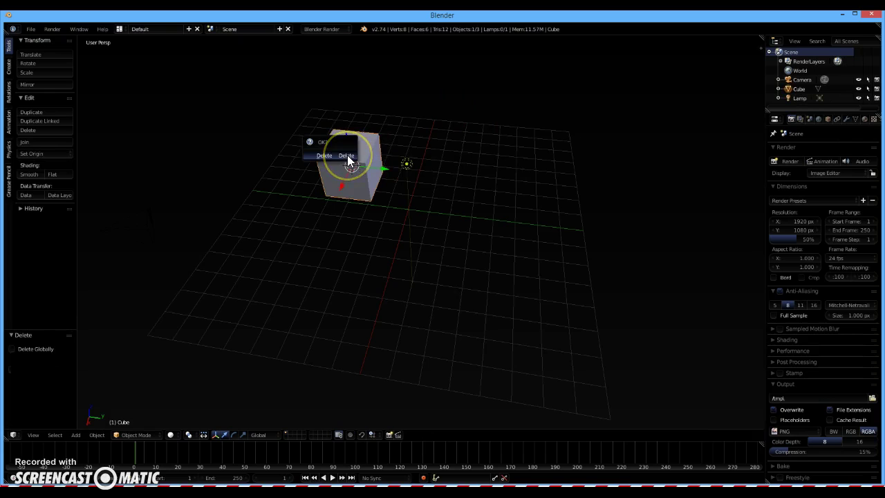
{"action": "left_click", "coordinate": [348, 156]}
{"action": "middle_click_drag", "start_coordinate": [395, 177], "coordinate": [565, 220]}
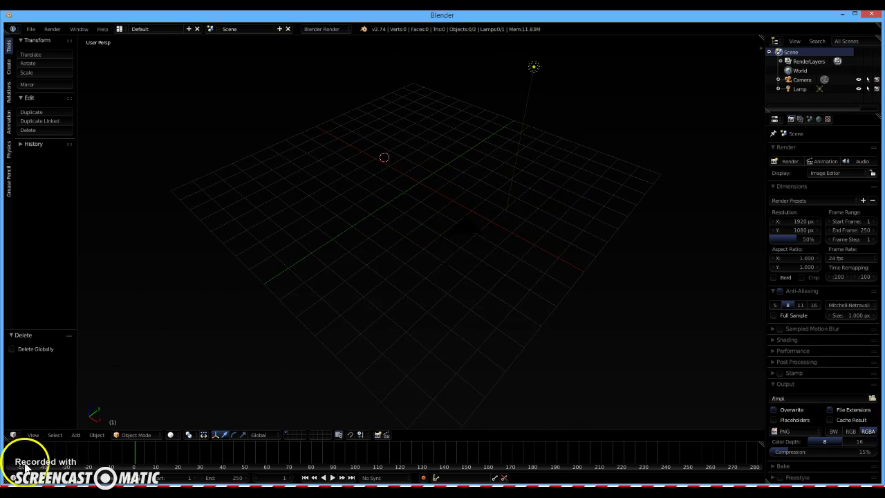
{"action": "middle_click_drag", "start_coordinate": [547, 229], "coordinate": [545, 270]}
{"action": "middle_click_drag", "start_coordinate": [409, 304], "coordinate": [431, 282]}
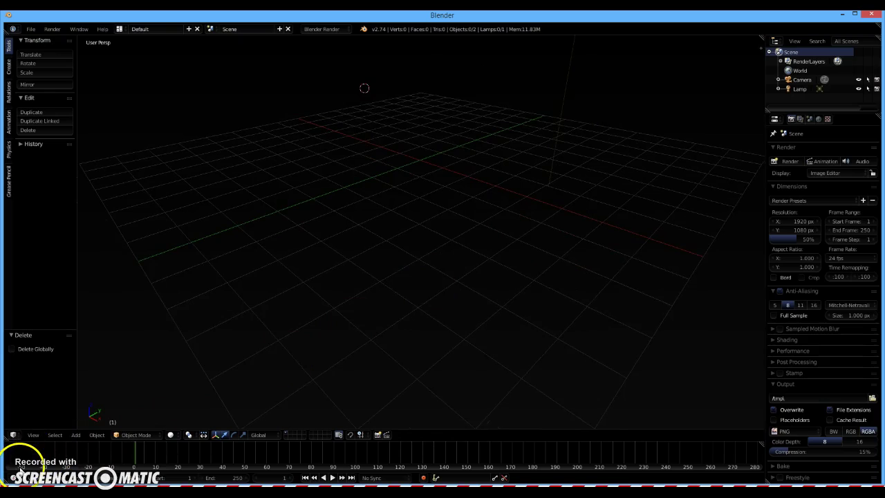